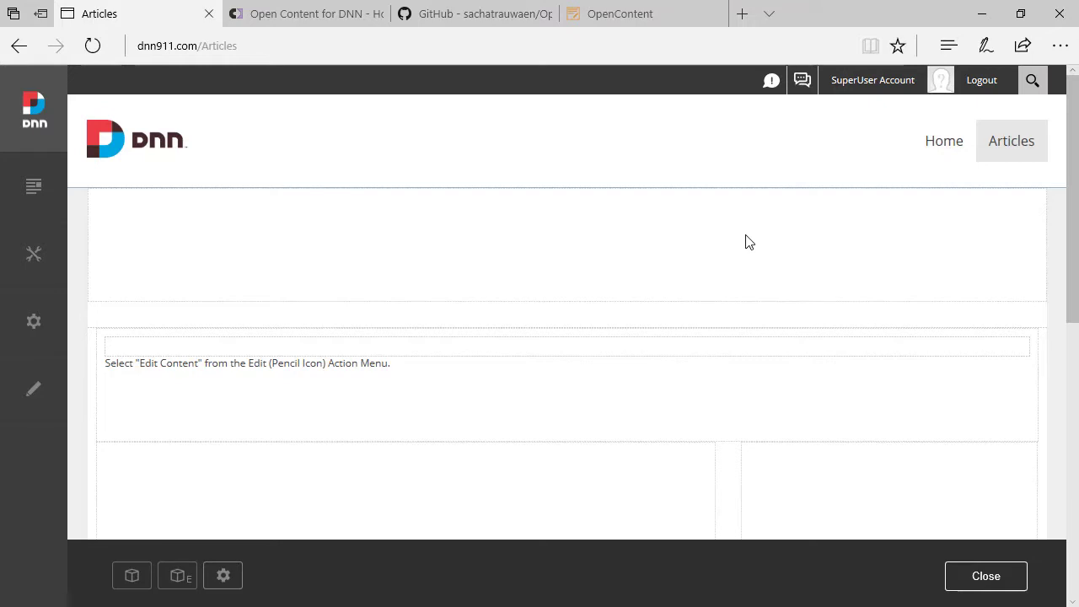
# - Look through the OpenContent releases on GitHub and download the Open Content 03.03.00 package from its CodePlex project page
pyautogui.click(312, 14)
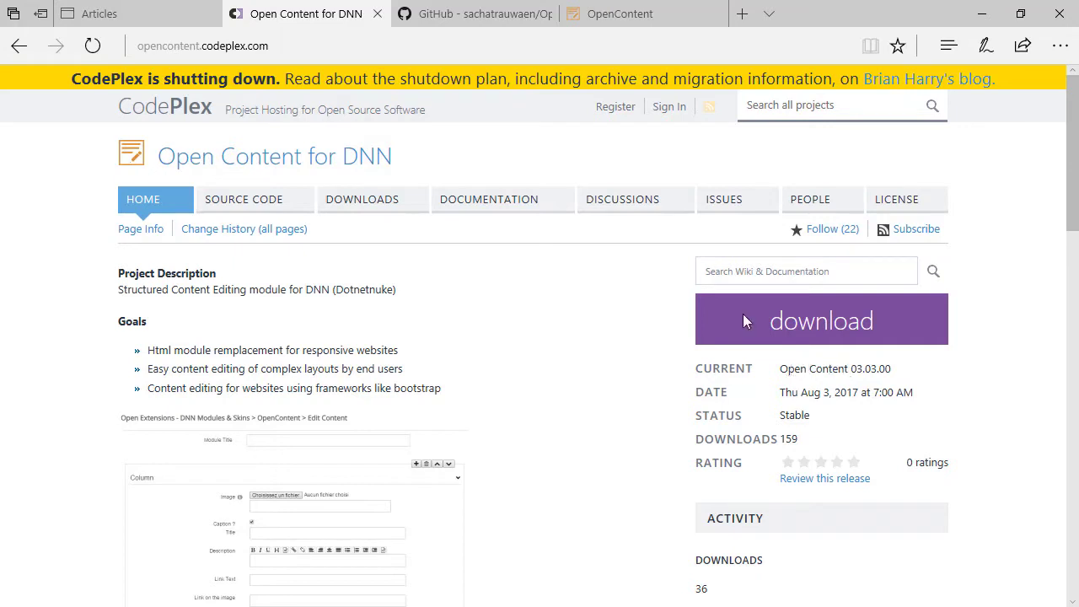
pyautogui.click(458, 14)
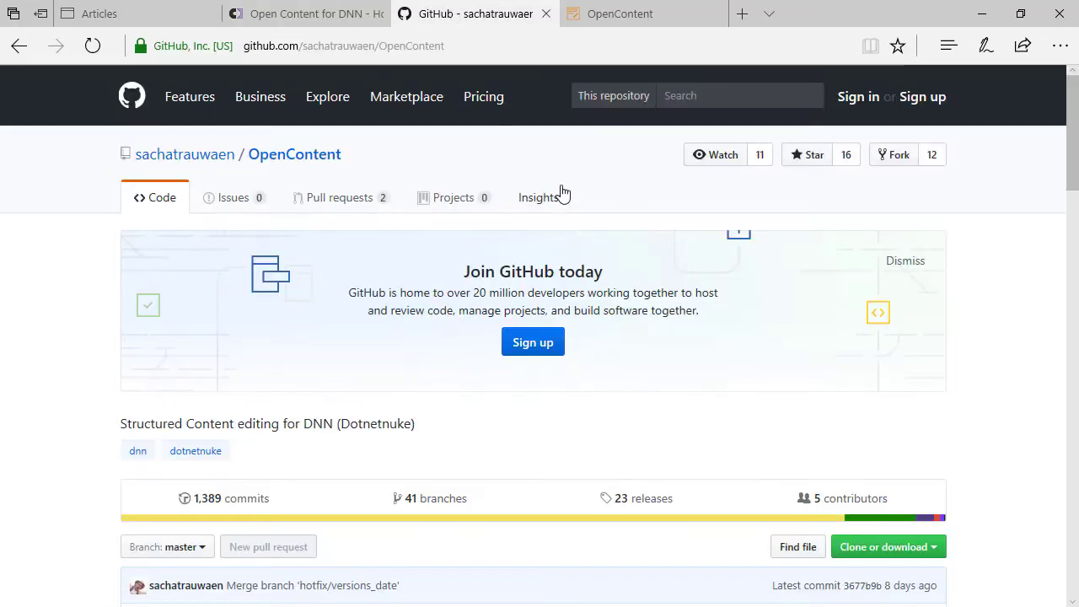
pyautogui.click(658, 501)
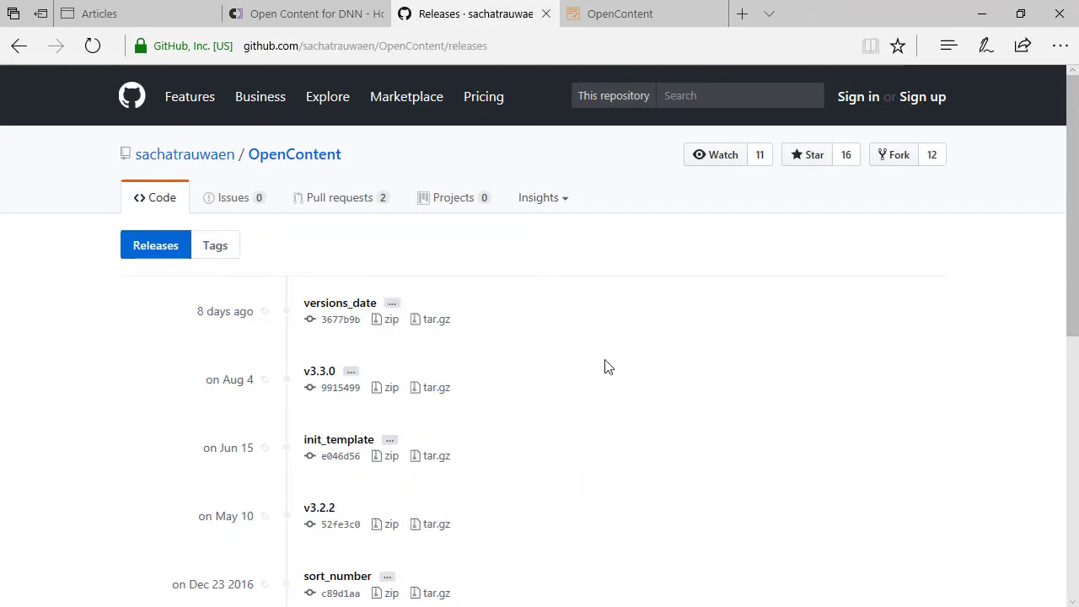
pyautogui.click(320, 12)
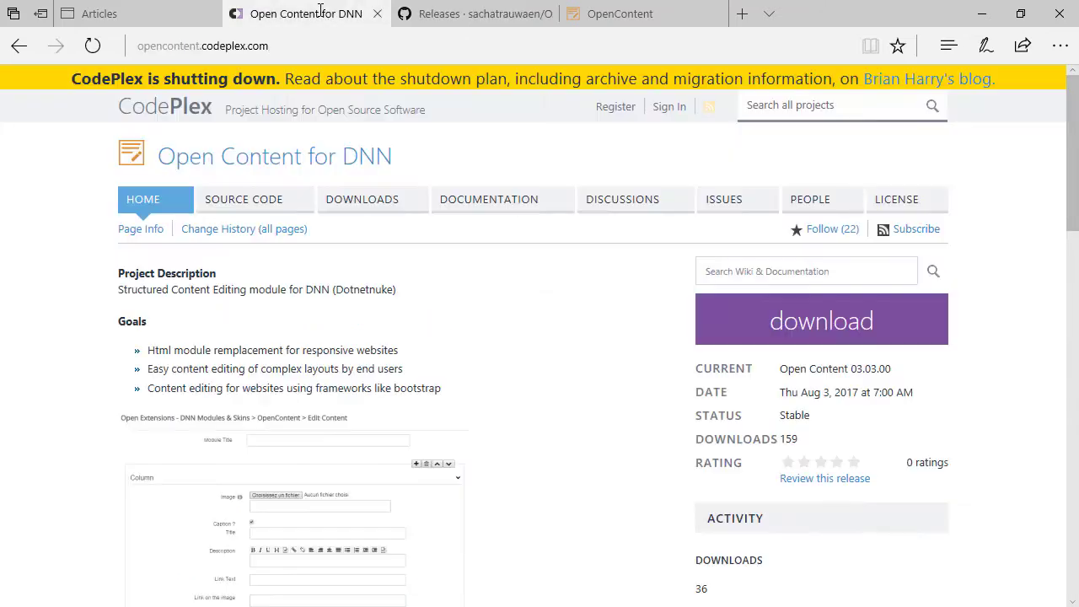
pyautogui.click(840, 328)
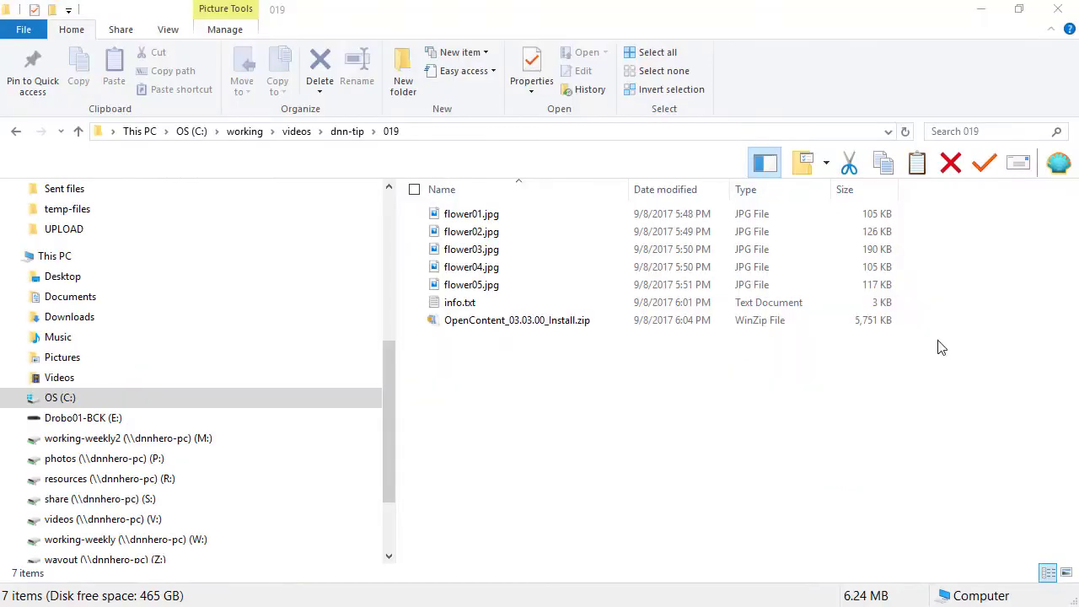
# - Check the Unblock security option in the file properties of OpenContent_03.03.00_Install.zip and accept the properties
pyautogui.moveTo(465, 332)
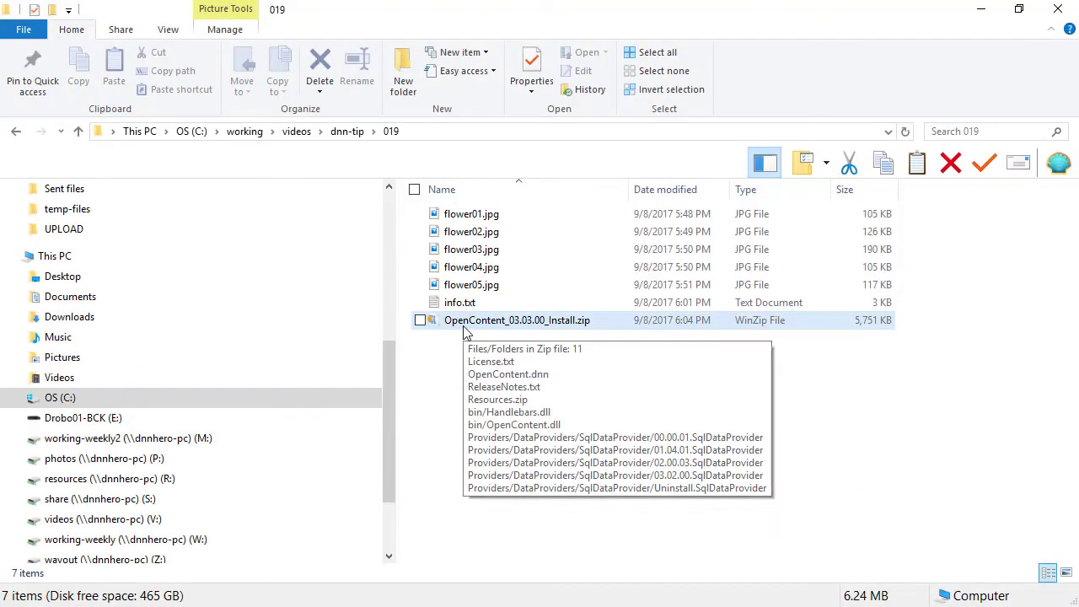
pyautogui.rightClick(466, 329)
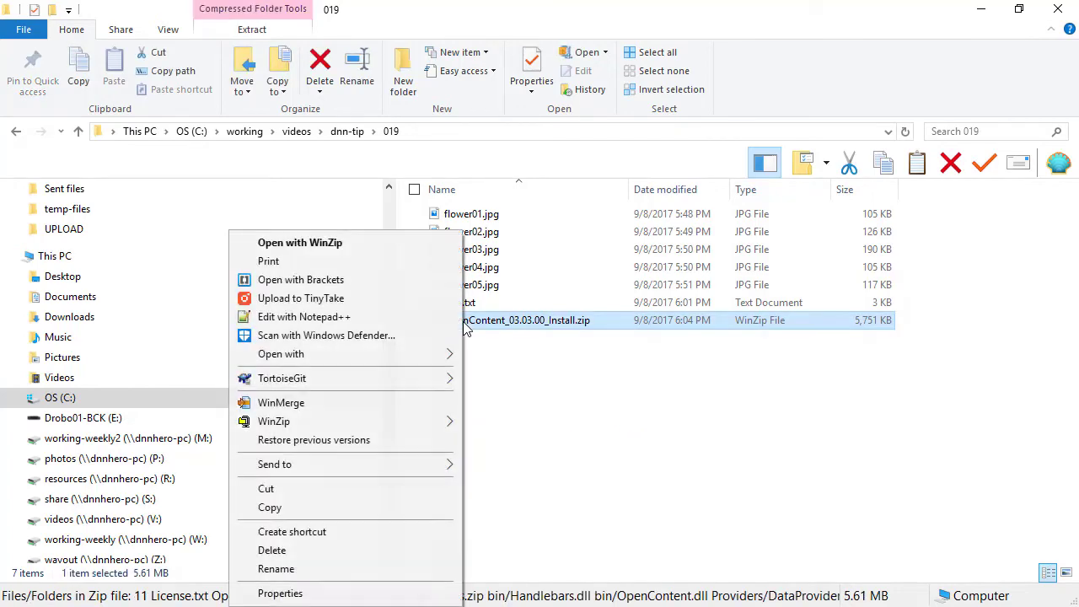
pyautogui.click(387, 595)
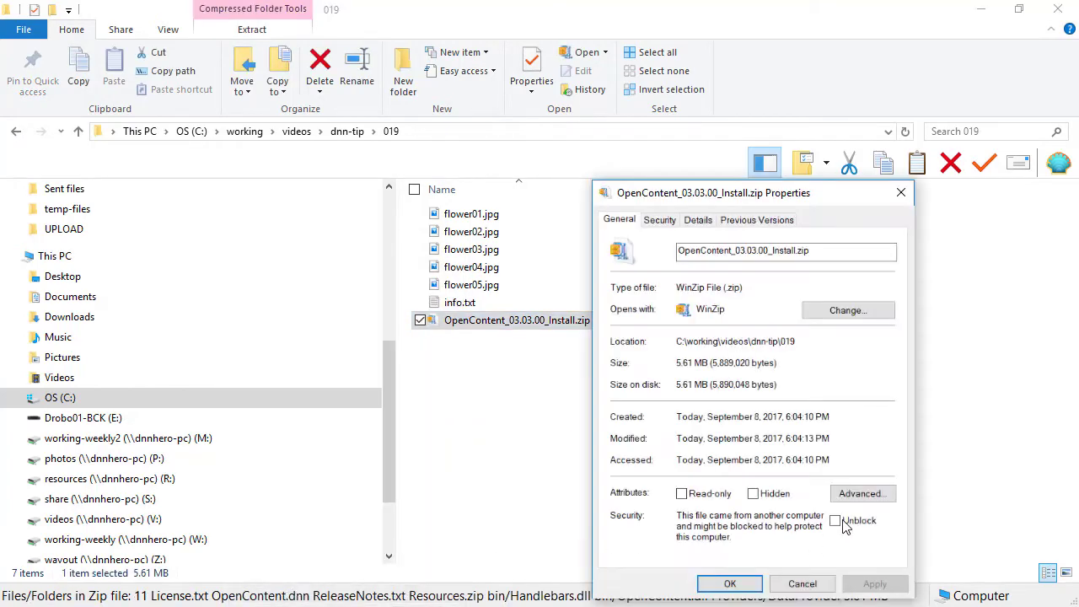
pyautogui.click(730, 583)
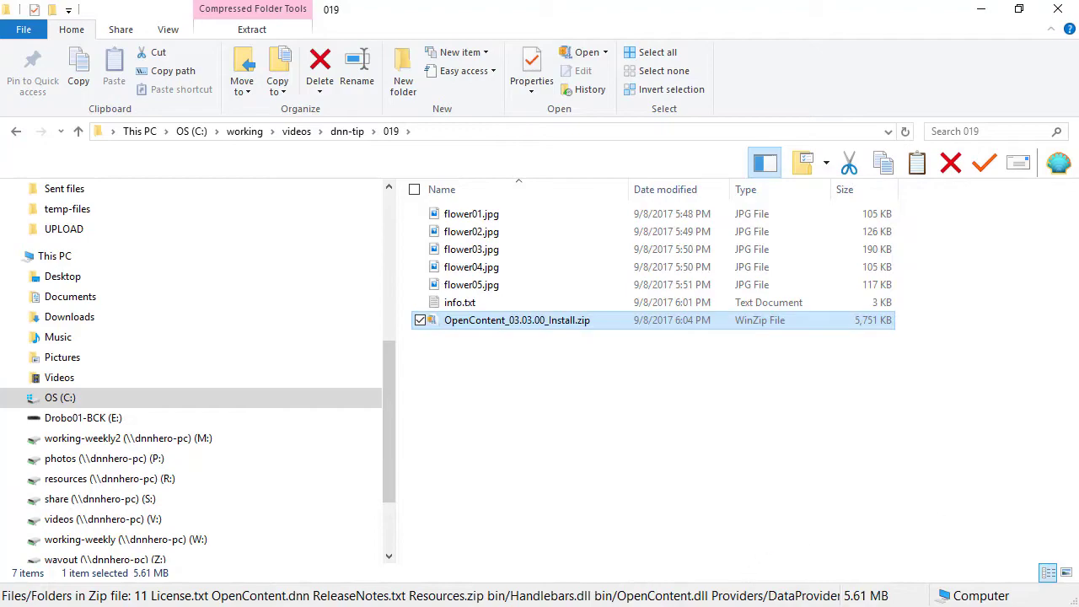
pyautogui.click(981, 9)
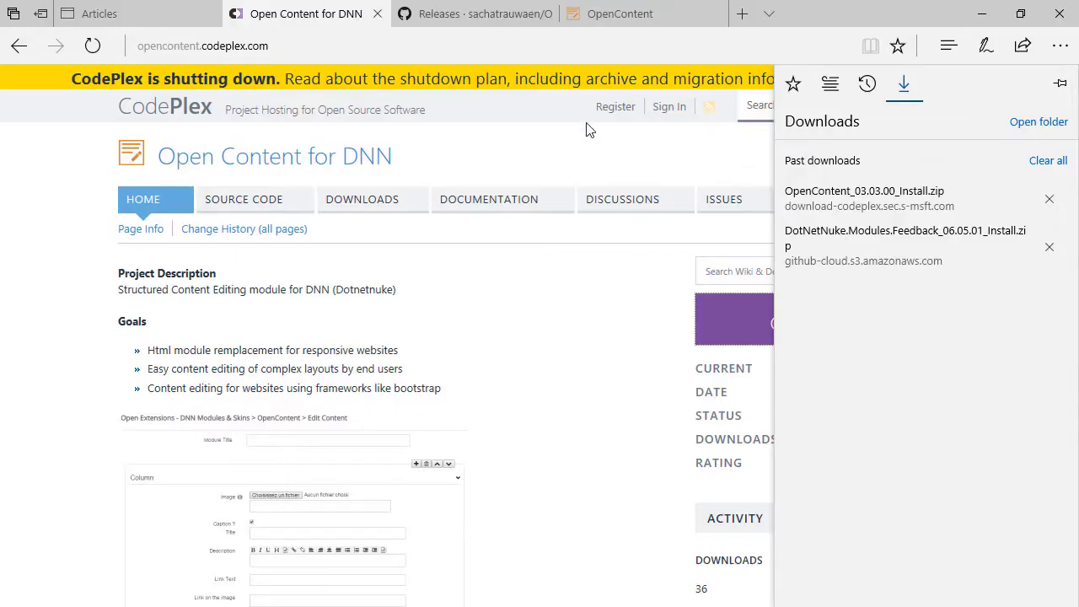
# - Install the OpenContent_03.03.00_Install.zip extension package on the DNN site and return to the Articles page
pyautogui.click(152, 20)
pyautogui.click(169, 17)
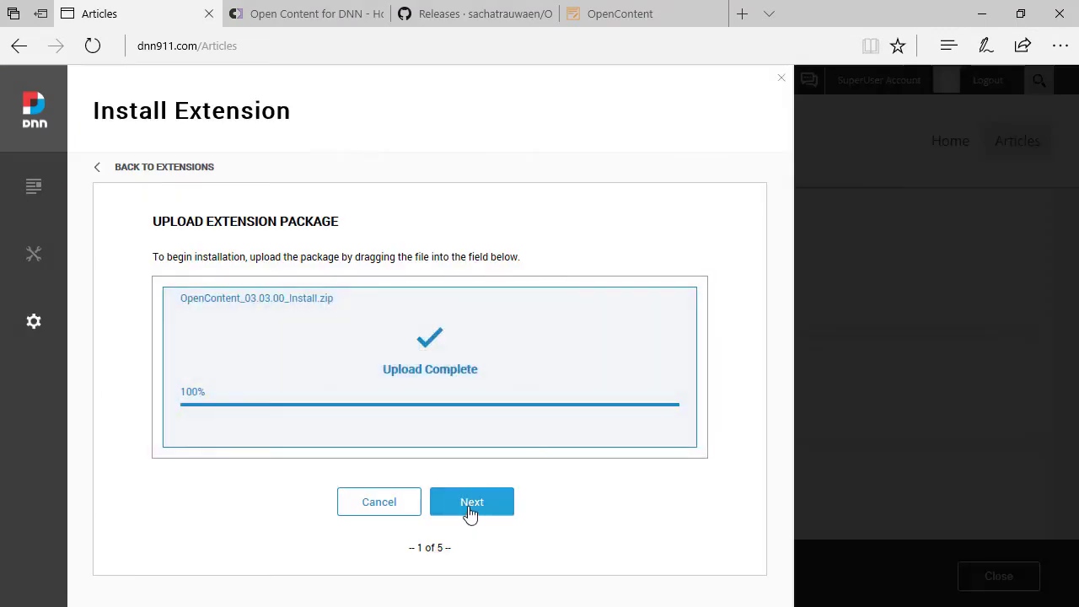
pyautogui.click(470, 509)
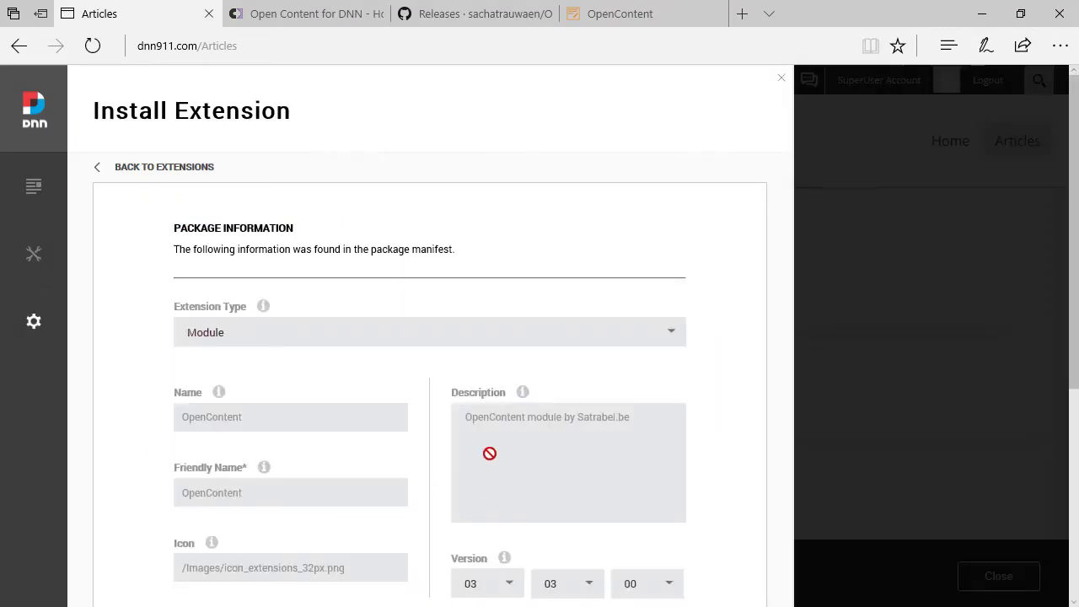
pyautogui.scroll(-4, 490, 453)
pyautogui.click(458, 511)
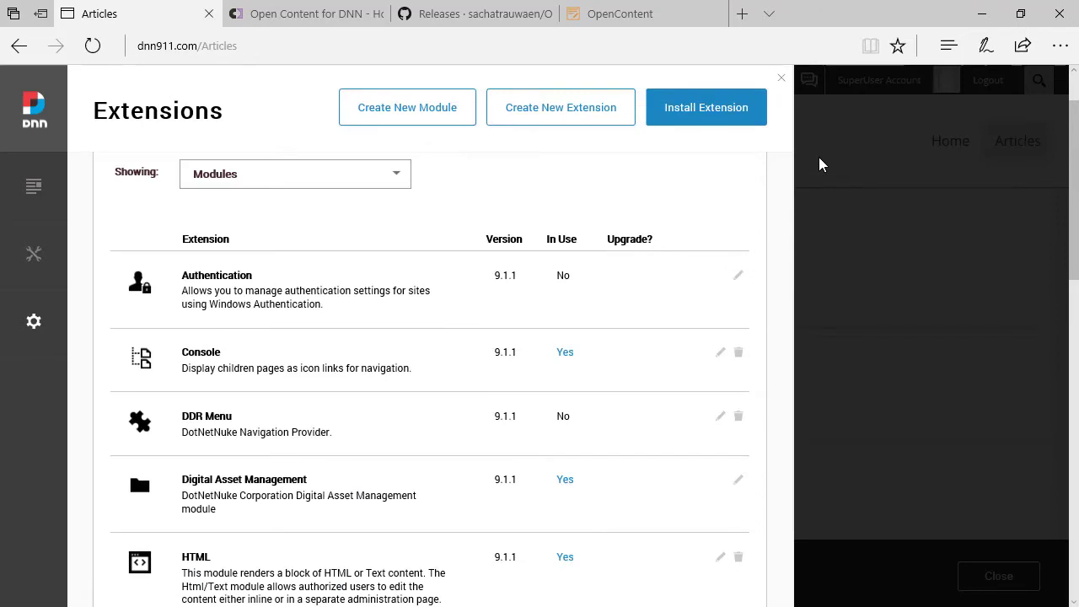
pyautogui.click(821, 165)
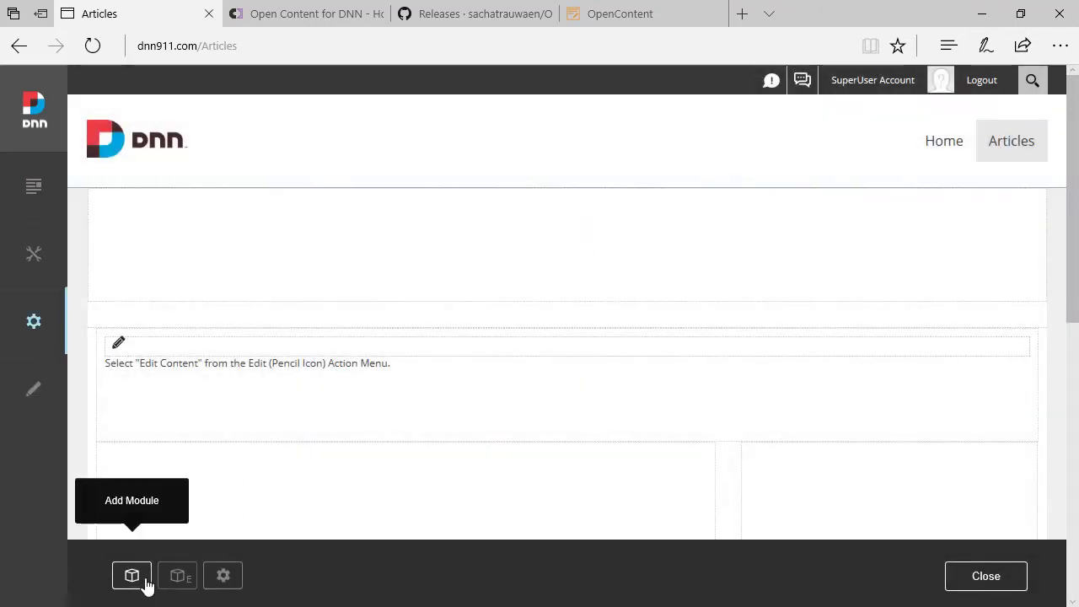
# - Put the Articles page in edit mode and place an OpenContent module in its main content pane
pyautogui.click(35, 395)
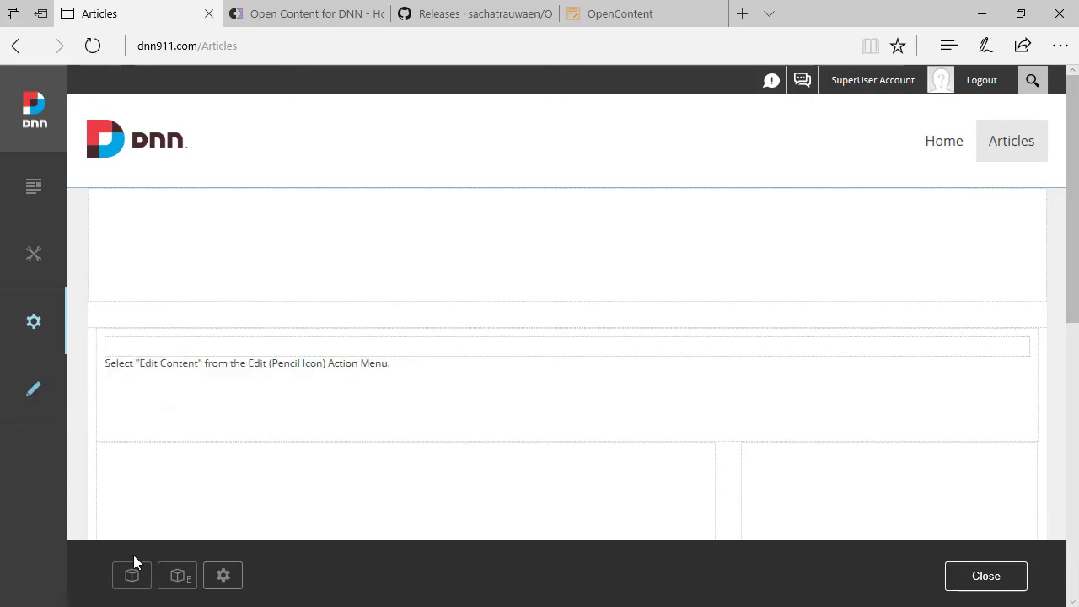
pyautogui.click(132, 577)
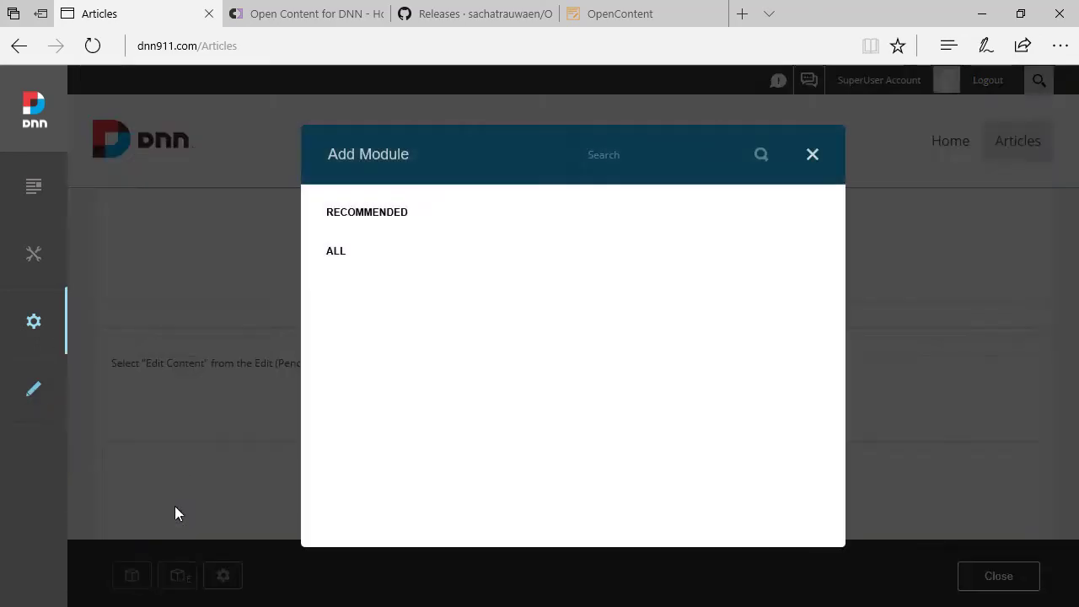
pyautogui.write('open')
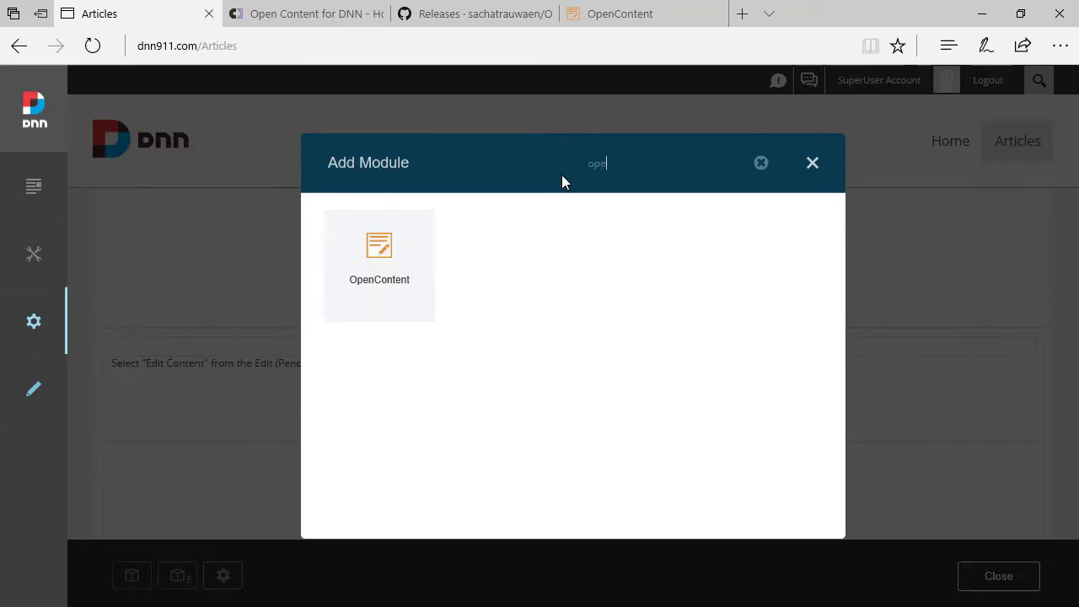
pyautogui.click(388, 263)
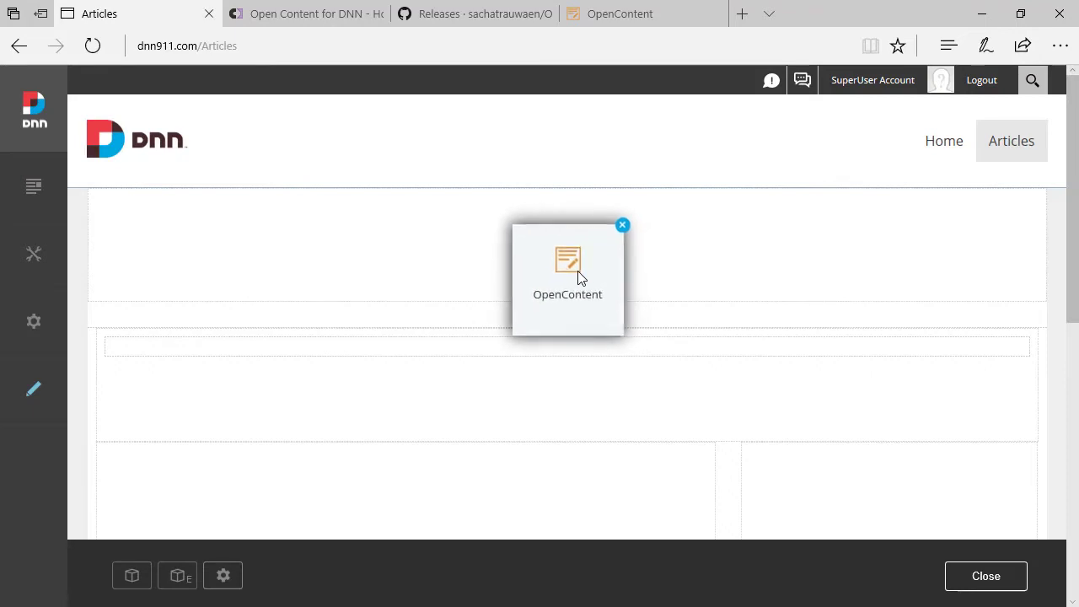
pyautogui.click(423, 359)
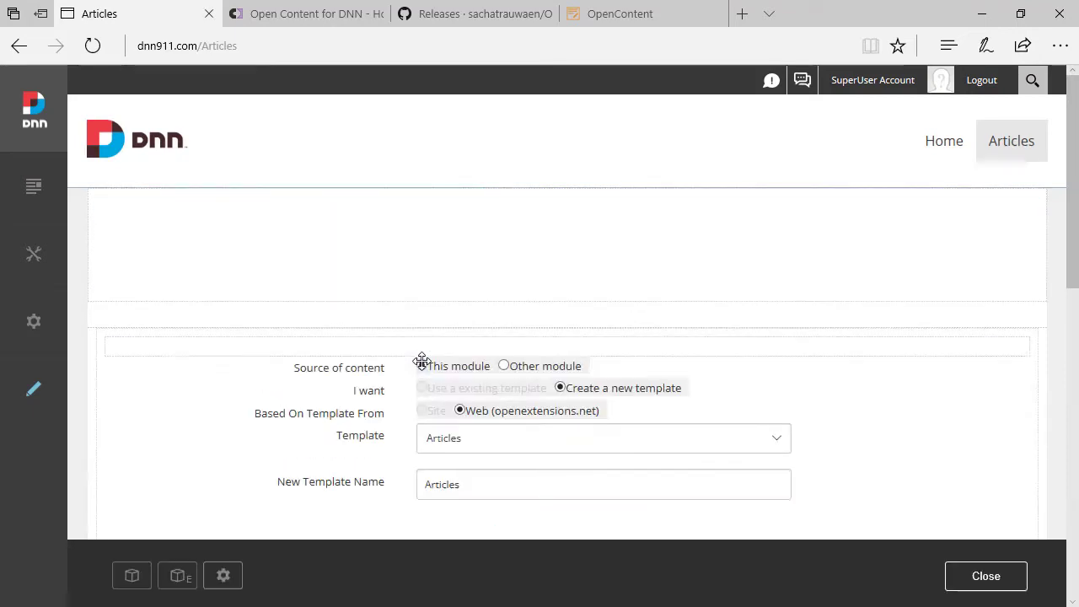
# - Create a new template from the web Articles template, adding My to its name, and save the template settings with all options unchecked
pyautogui.scroll(-2, 641, 317)
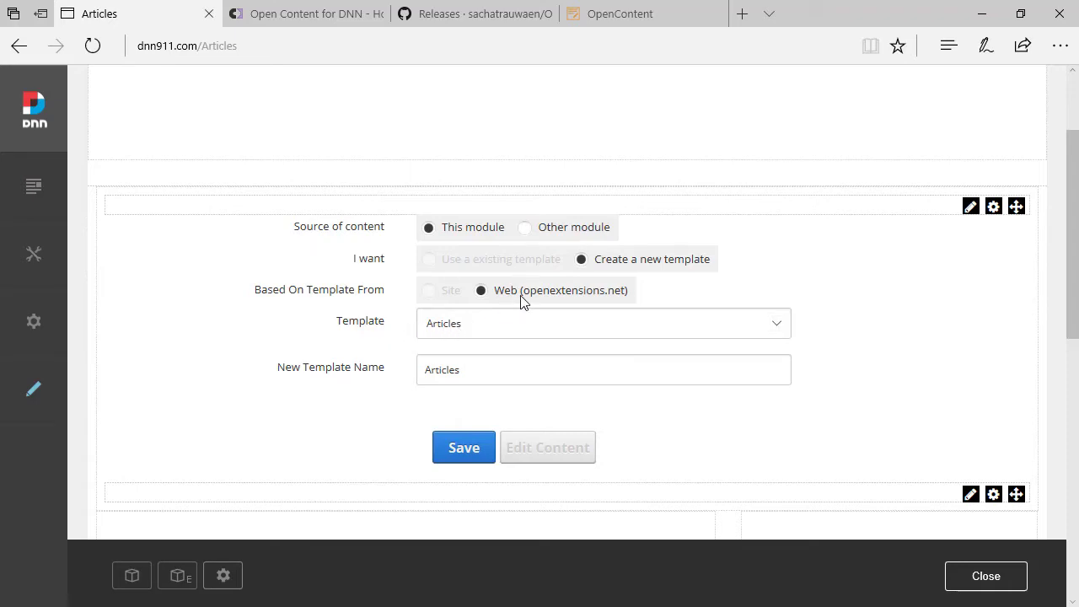
pyautogui.click(529, 329)
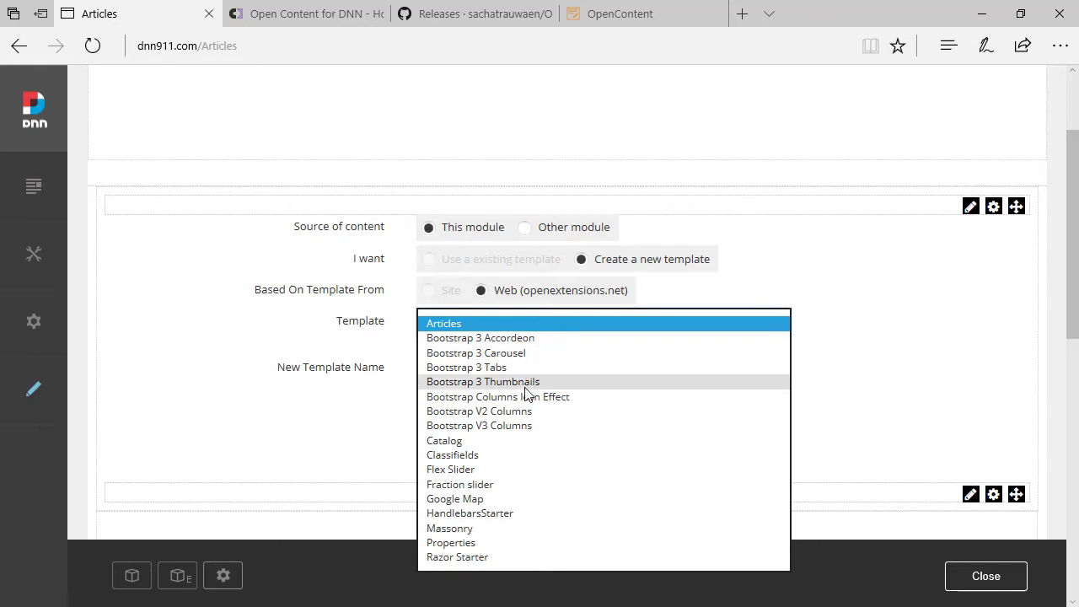
pyautogui.click(512, 329)
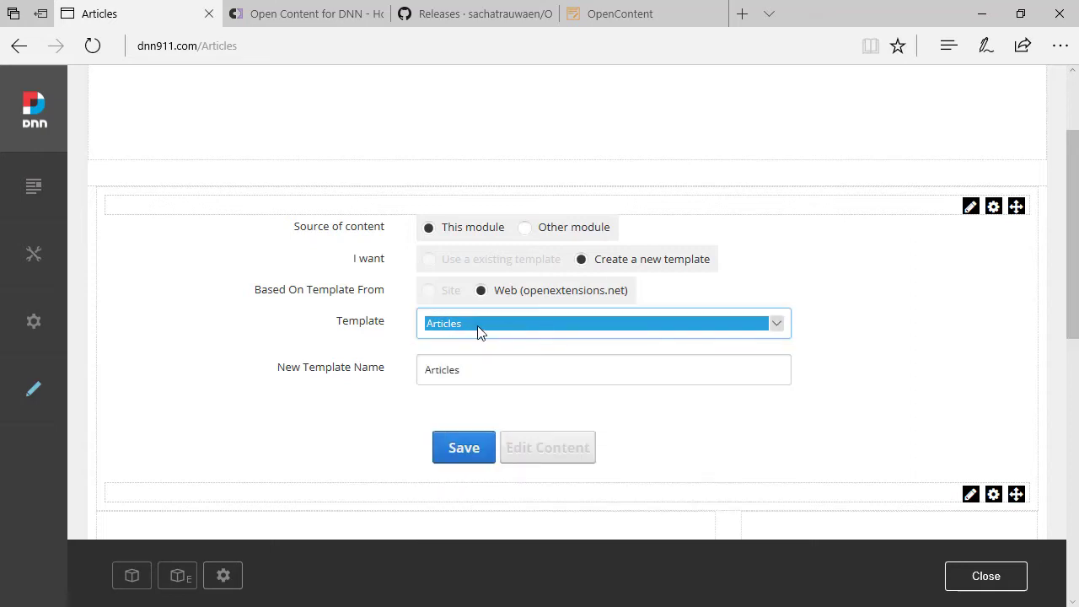
pyautogui.click(481, 377)
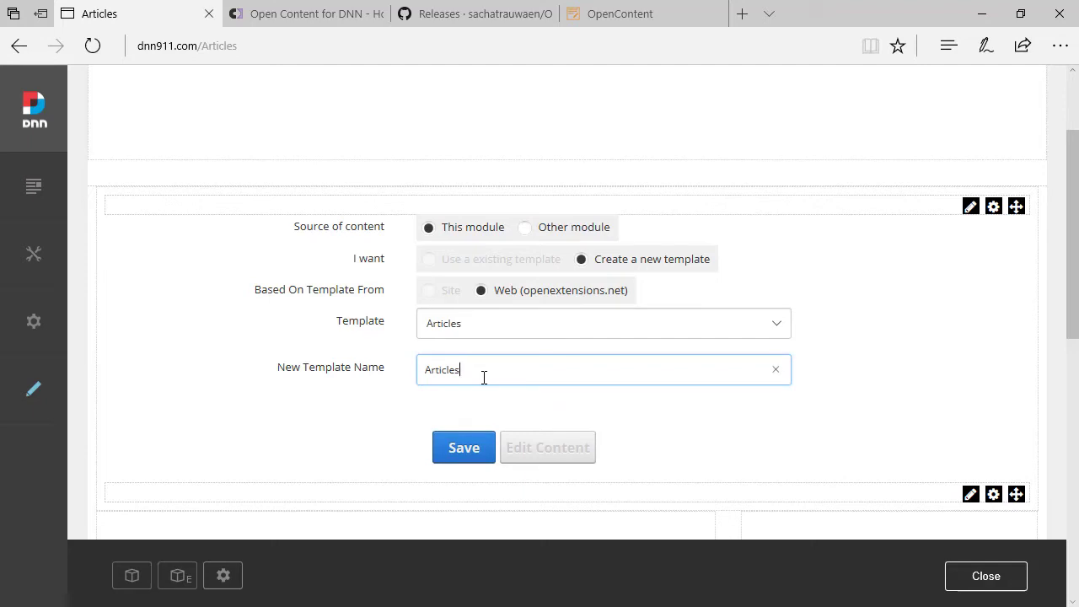
pyautogui.write('My')
pyautogui.click(480, 453)
pyautogui.click(554, 421)
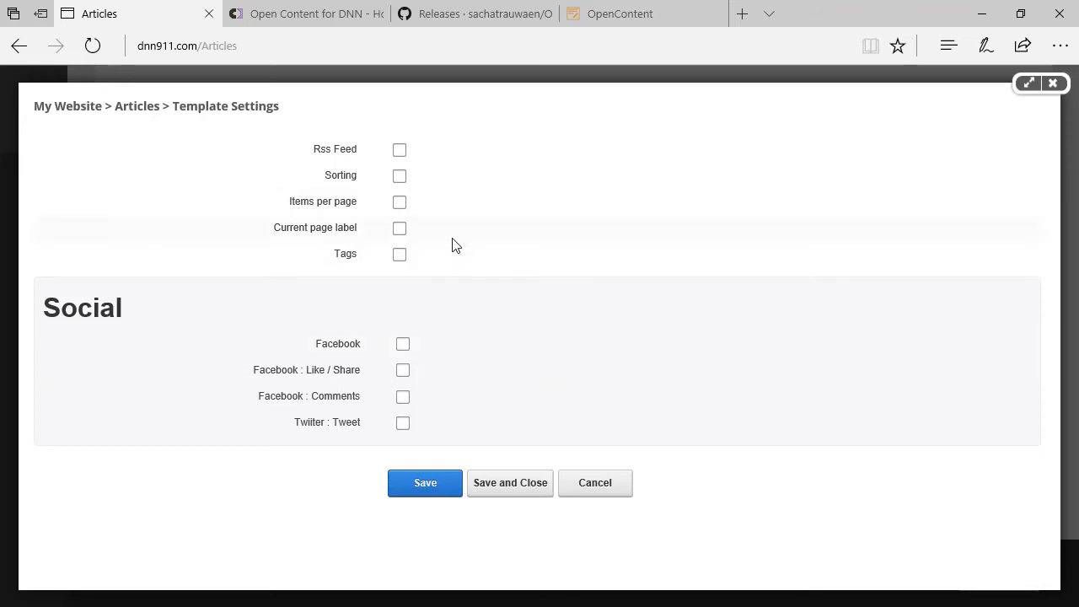
pyautogui.click(498, 493)
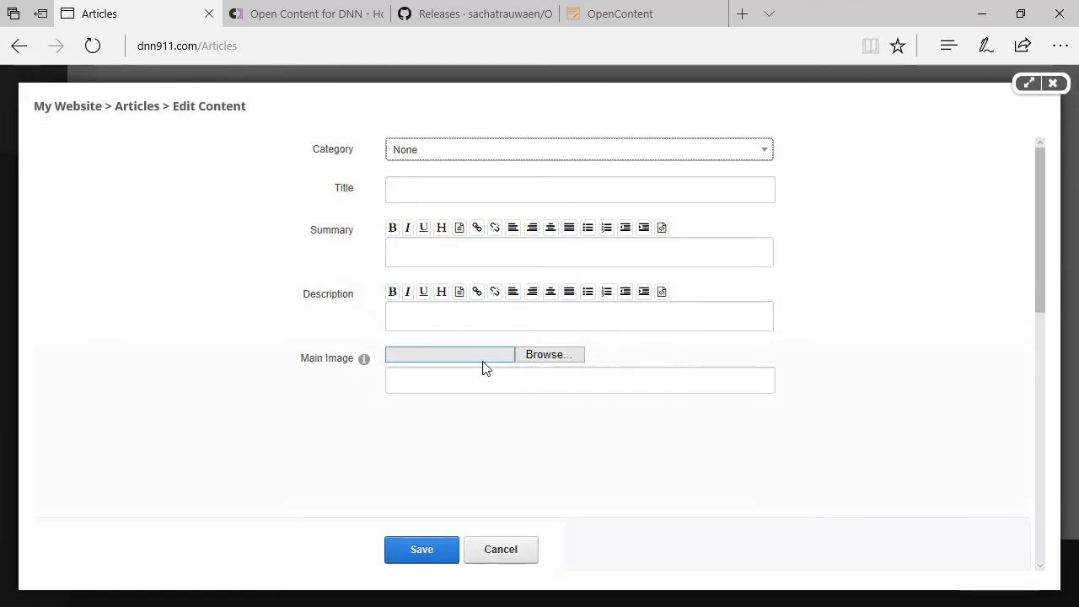
# - Title the article Flowers From Canada and fill its summary and description with the text beginning "If the earth laughs in flowers"
pyautogui.click(464, 182)
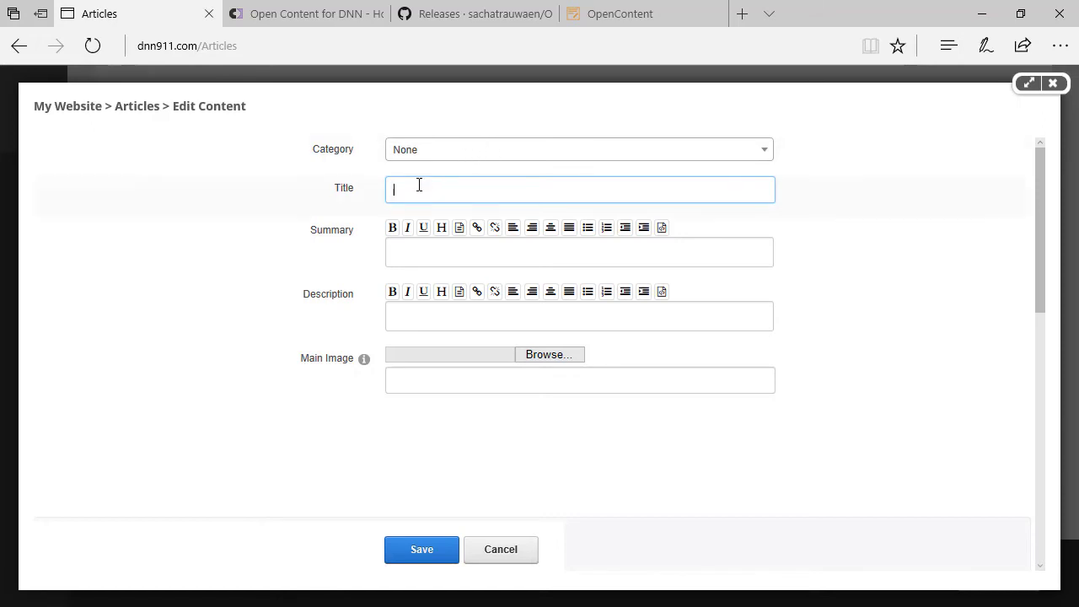
pyautogui.write('Flowers From Canada')
pyautogui.click(439, 252)
pyautogui.write('If the earth laughs in flowers, as Ralph Waldo Emerson once wrote, then Canada is on nitrous oxide. Our country is home to more than 3,800 kinds of flowering plants, an astonishing botanical bounty. Yet while America has its rose and France its lily, our richly floral nation is hurtling toward its 150th birthday sadly without a national flower.')
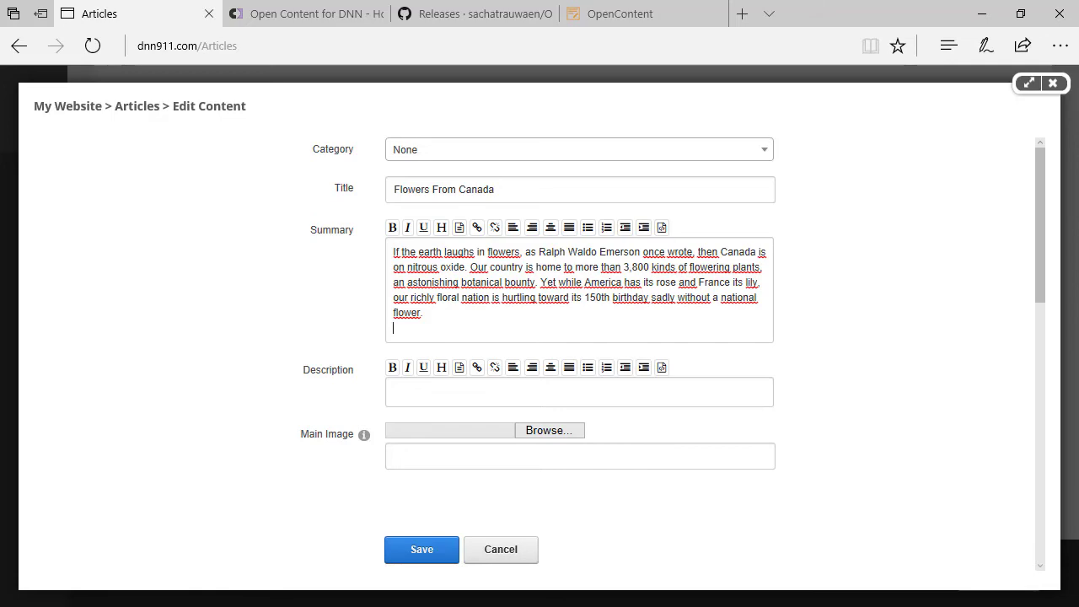
pyautogui.click(410, 397)
pyautogui.hotkey('ctrl', 'v')
# - Upload flower01.jpg as the article's main image
pyautogui.scroll(-5, 414, 289)
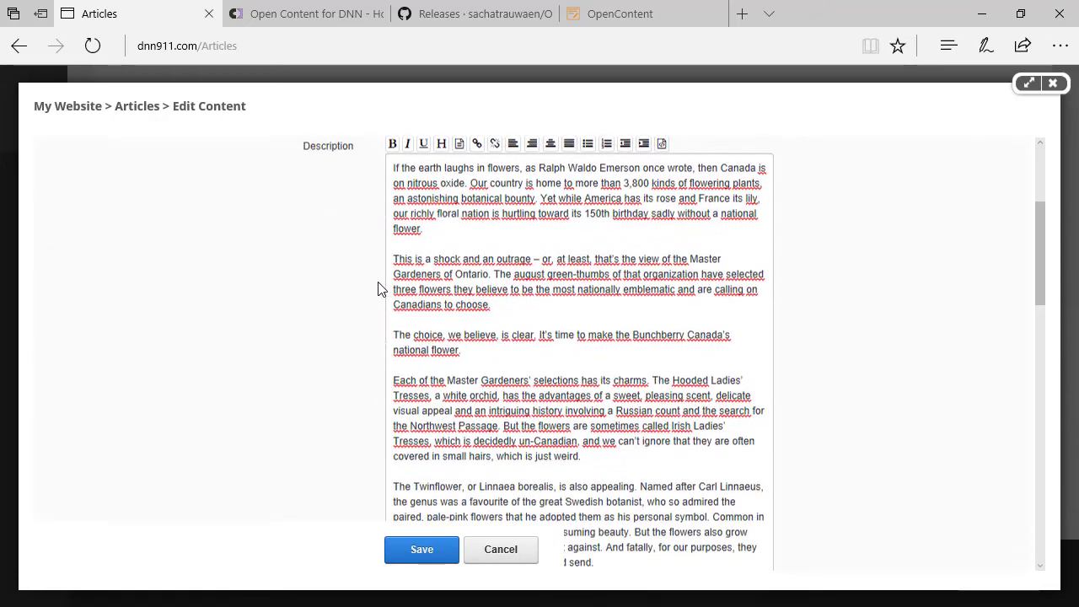
pyautogui.scroll(-3, 379, 306)
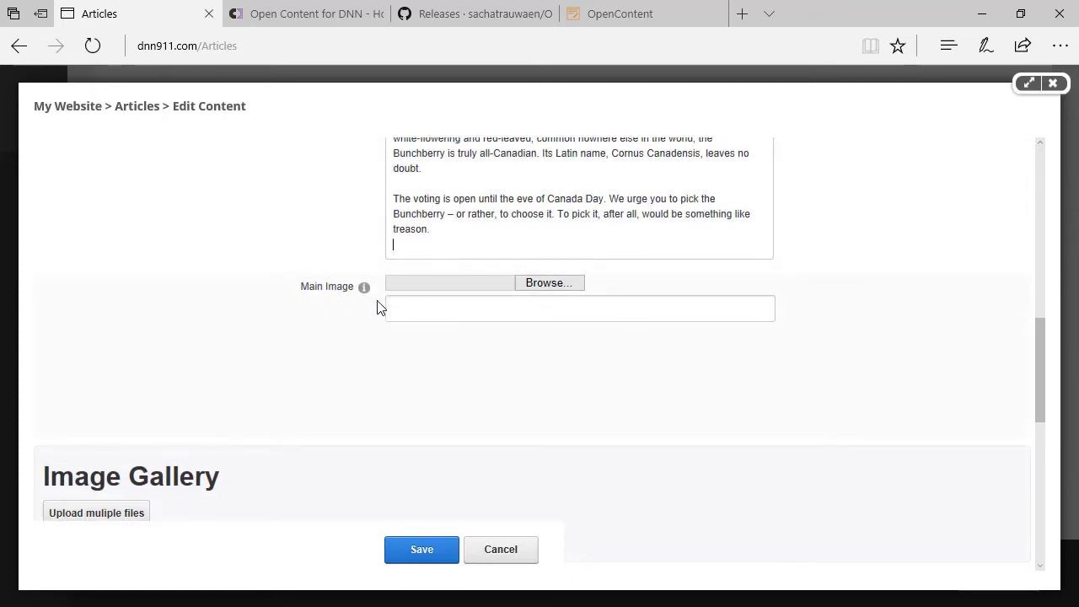
pyautogui.click(548, 284)
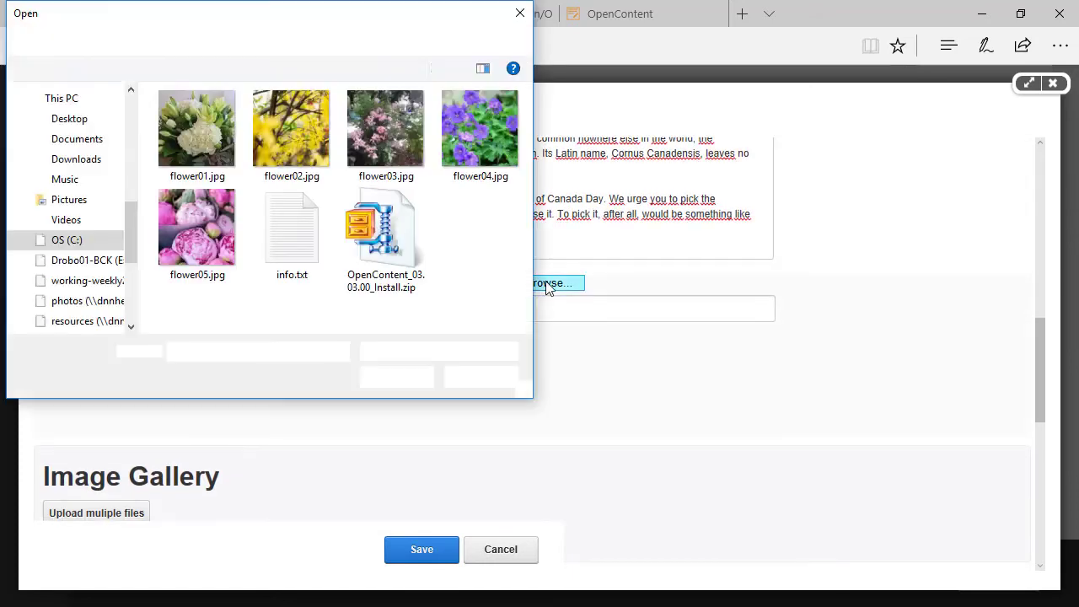
pyautogui.click(196, 133)
pyautogui.click(397, 380)
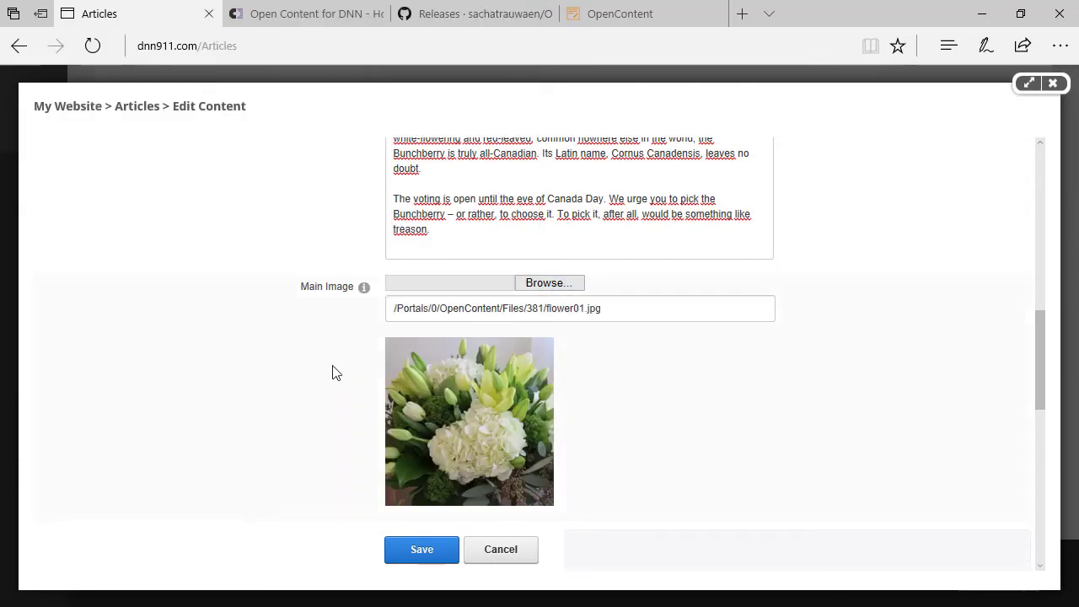
# - Upload flower01.jpg, flower02.jpg, flower03.jpg, flower04.jpg and flower05.jpg together to the article's image gallery
pyautogui.scroll(-3, 247, 363)
pyautogui.scroll(-1, 247, 363)
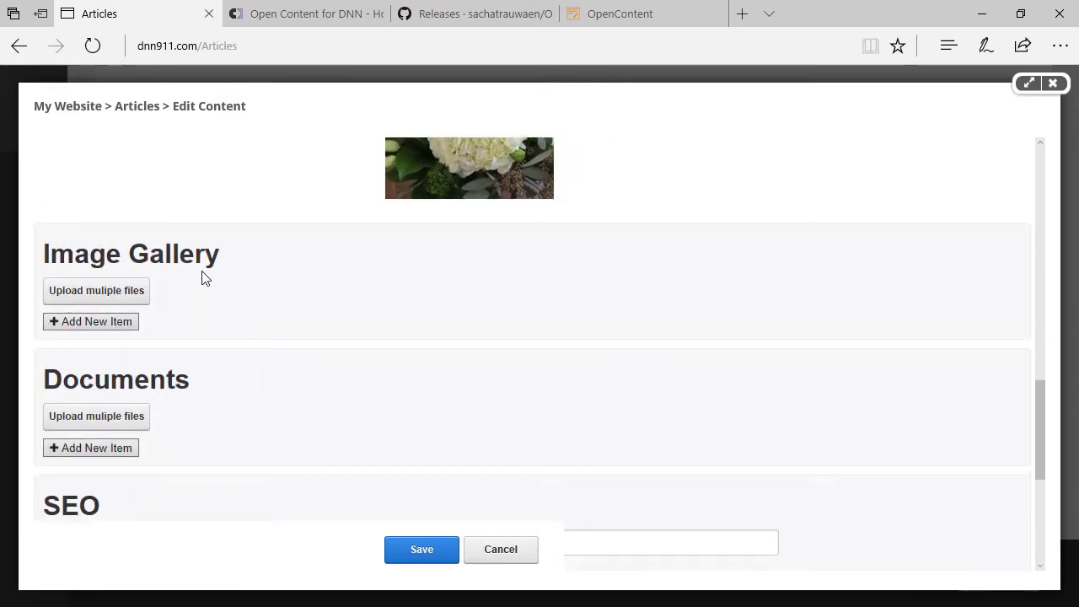
pyautogui.click(106, 298)
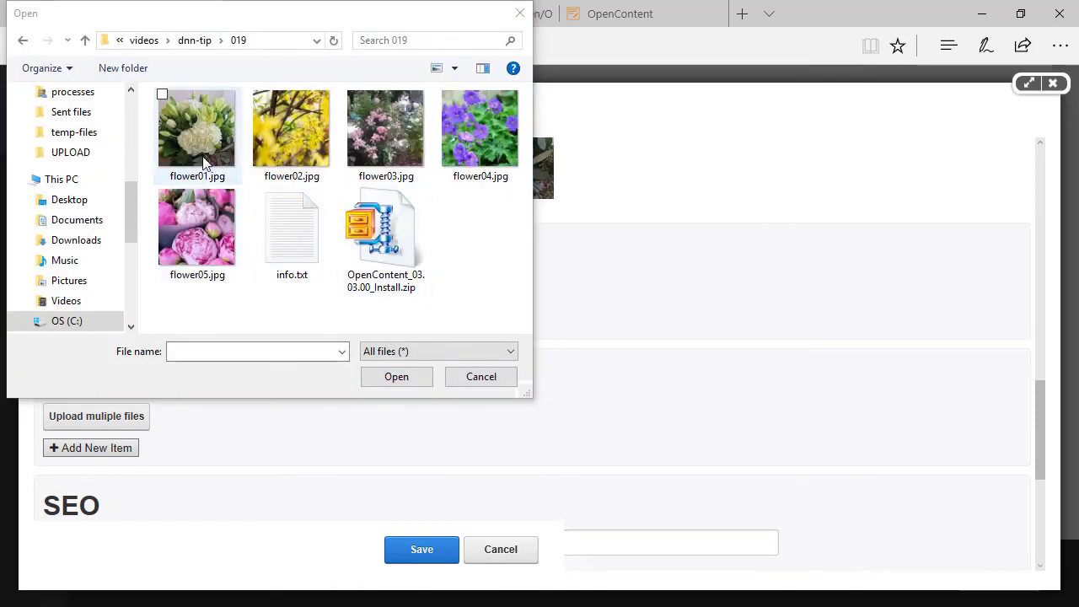
pyautogui.click(197, 131)
pyautogui.keyDown('ctrl'); pyautogui.click(288, 145); pyautogui.keyUp('ctrl')
pyautogui.keyDown('ctrl'); pyautogui.click(386, 150); pyautogui.keyUp('ctrl')
pyautogui.keyDown('ctrl'); pyautogui.click(453, 145); pyautogui.keyUp('ctrl')
pyautogui.keyDown('ctrl'); pyautogui.click(189, 254); pyautogui.keyUp('ctrl')
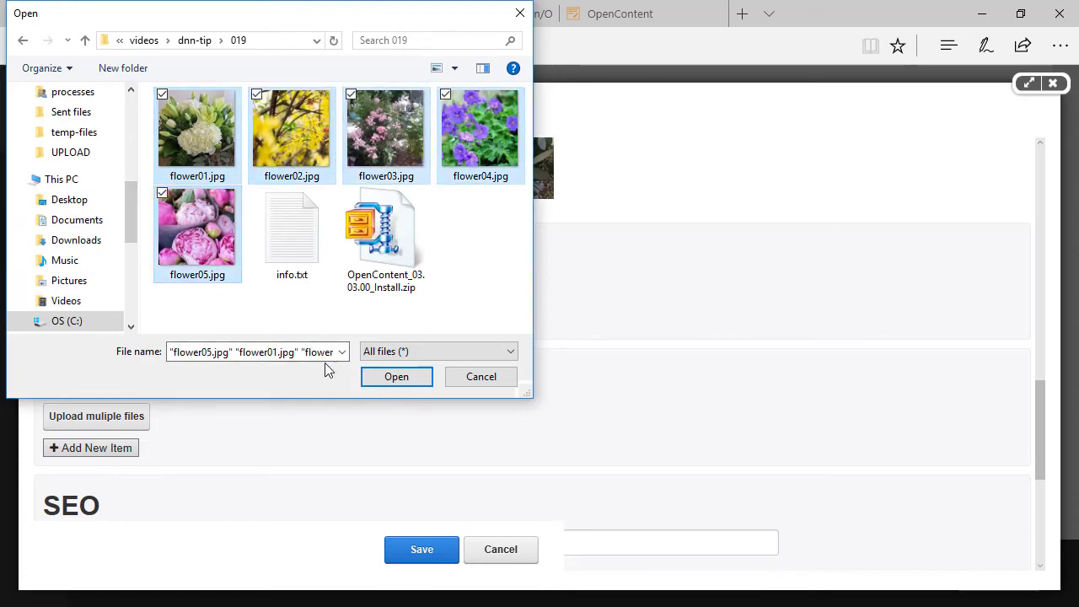
pyautogui.click(376, 380)
pyautogui.scroll(-14, 282, 395)
pyautogui.scroll(-4, 278, 384)
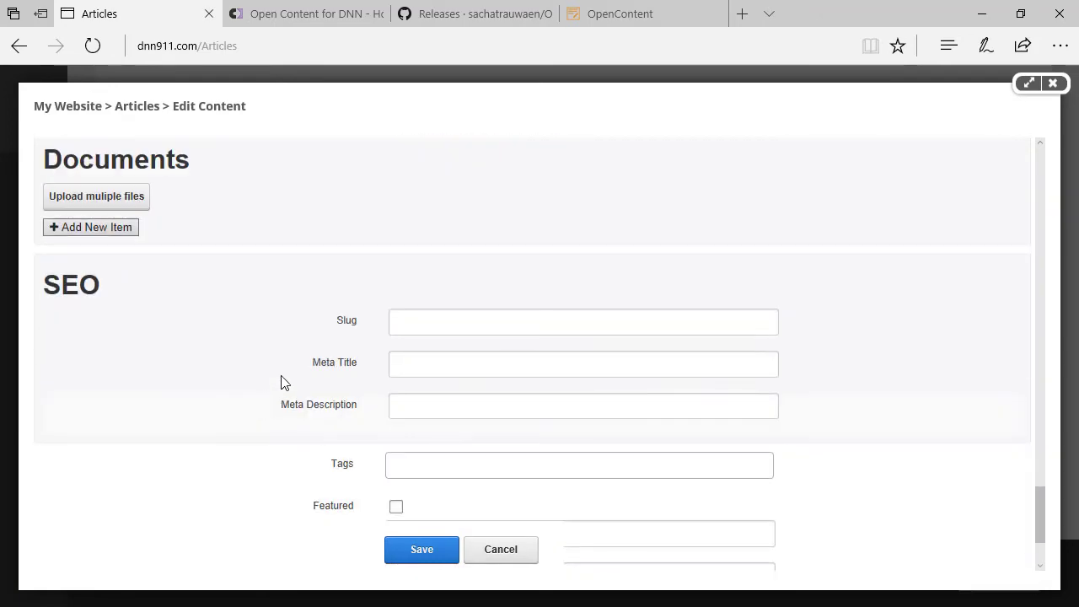
# - Save the new Flowers From Canada article, leaving its SEO, tag and publishing fields as they are
pyautogui.scroll(-2, 409, 376)
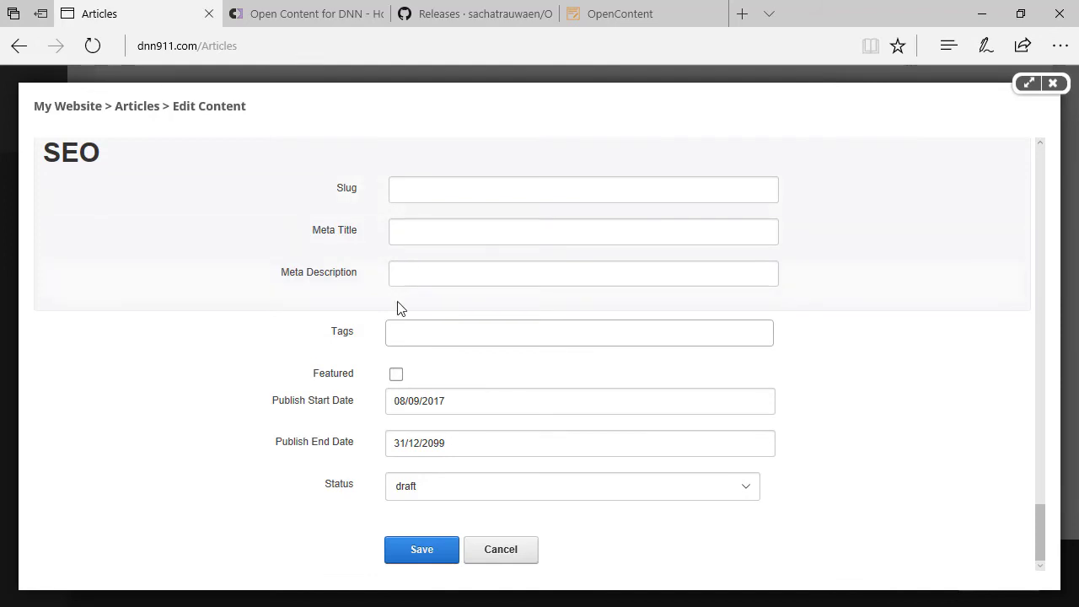
pyautogui.click(421, 550)
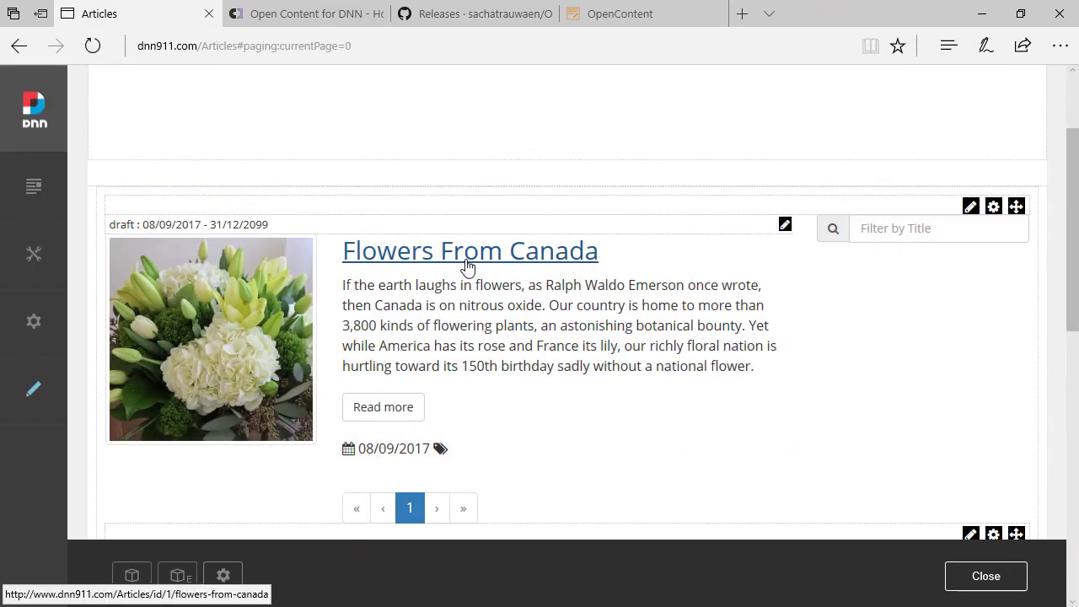
# - Open the Flowers From Canada article's detail page, examine the slug in its web address, and return to the article list
pyautogui.click(468, 267)
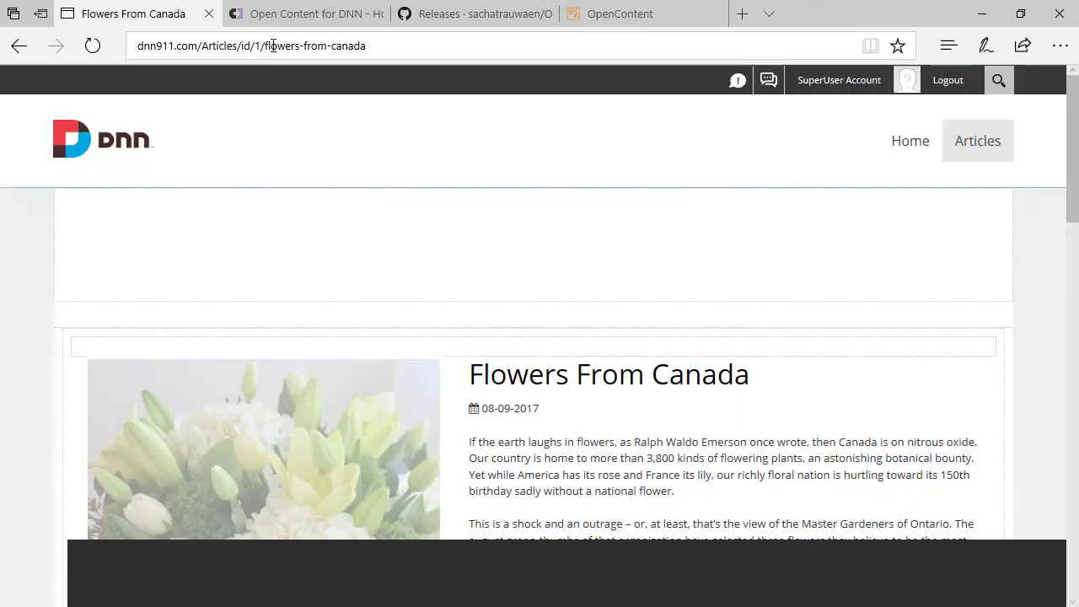
pyautogui.click(283, 47)
pyautogui.click(345, 47)
pyautogui.moveTo(346, 47); pyautogui.dragTo(531, 69)
pyautogui.click(19, 46)
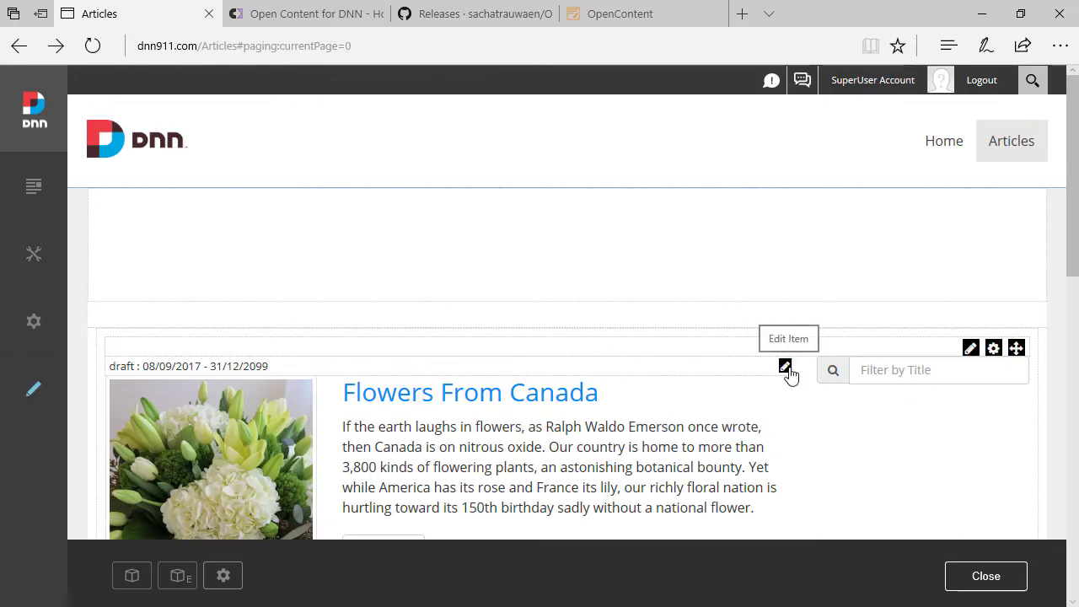
# - Review the article module's editing options and open its template files for editing
pyautogui.scroll(-2, 788, 376)
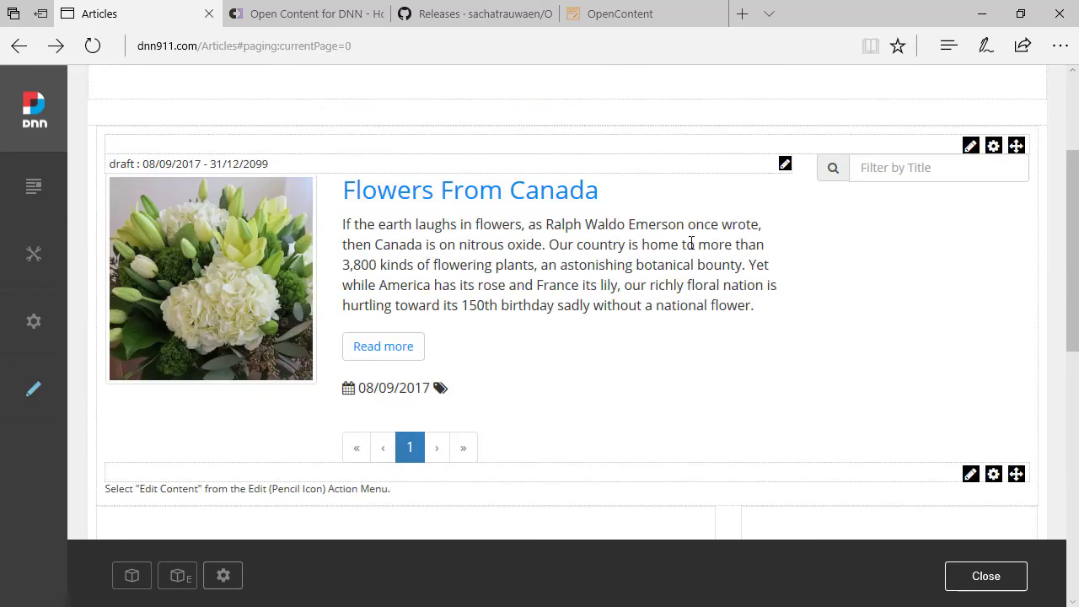
pyautogui.moveTo(970, 148)
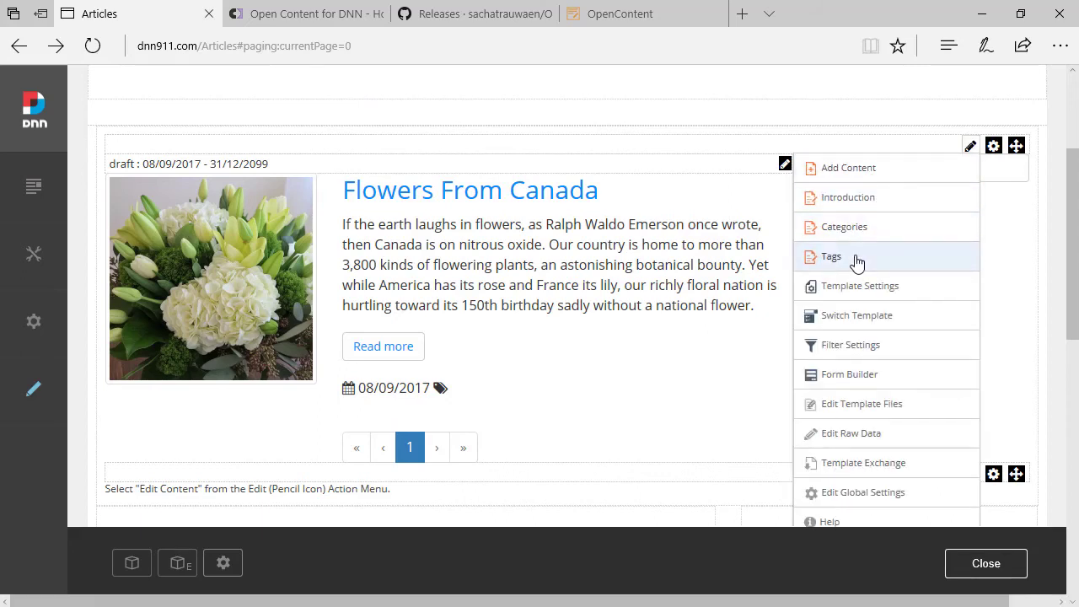
pyautogui.click(836, 492)
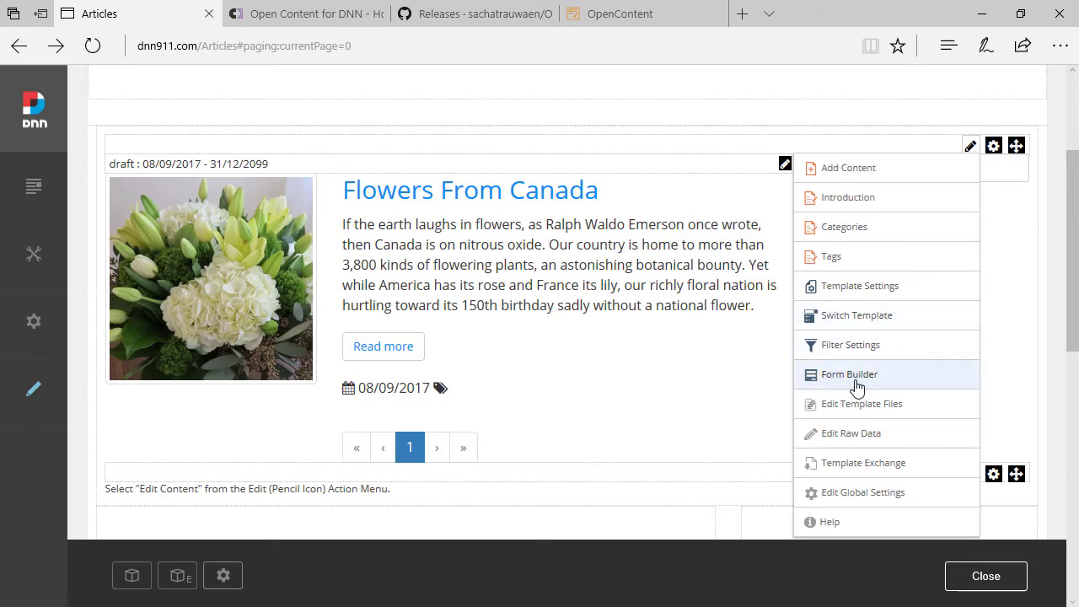
pyautogui.click(856, 381)
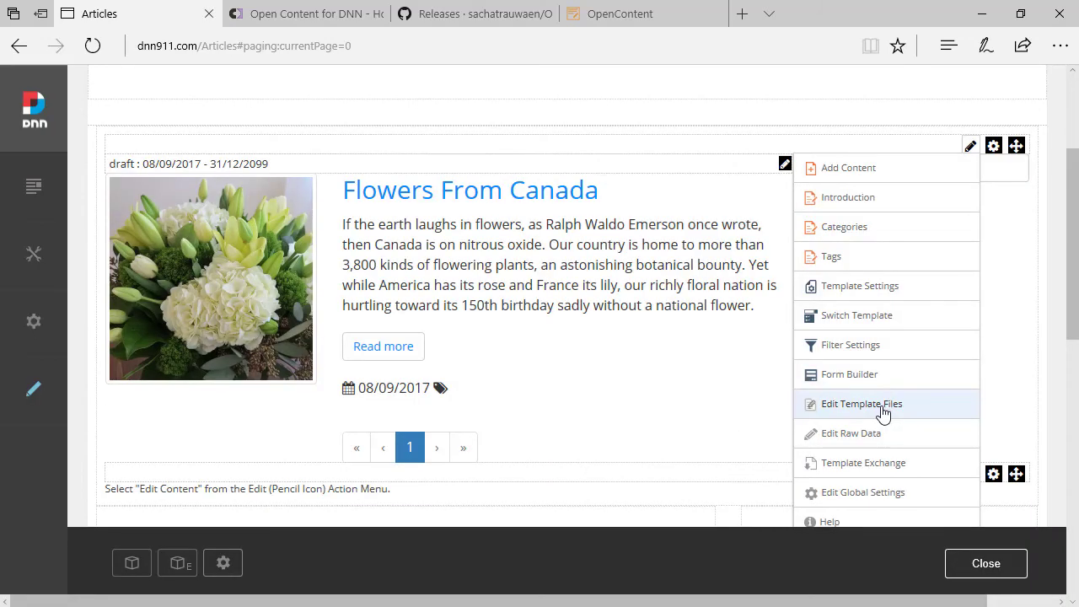
pyautogui.click(883, 413)
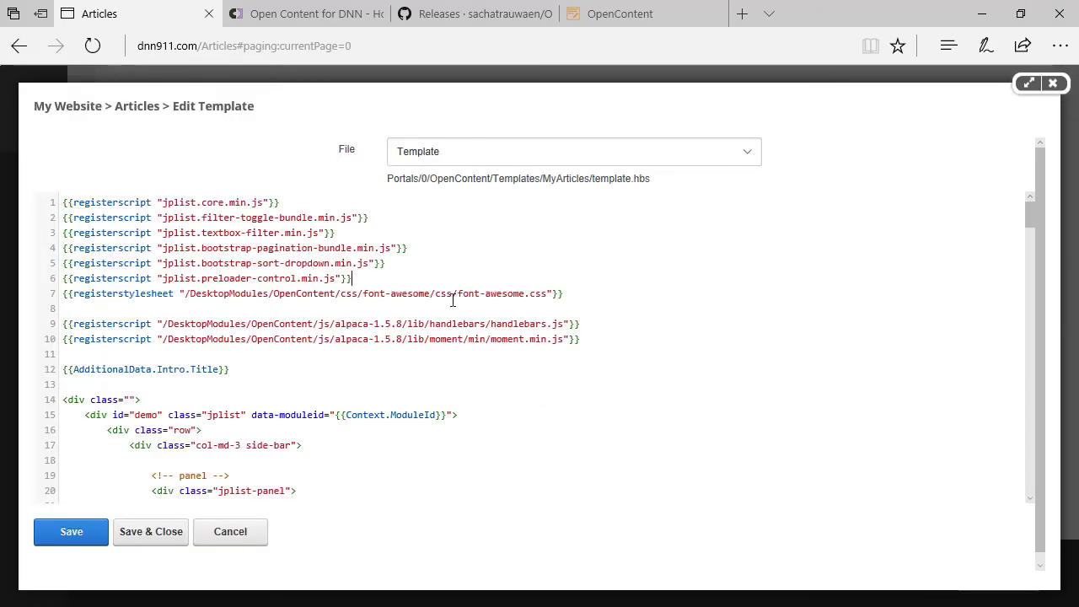
# - Examine the main template's code, including the Context.ModuleId token, and the list of editable template files, closing the editor without saving
pyautogui.scroll(-4, 453, 300)
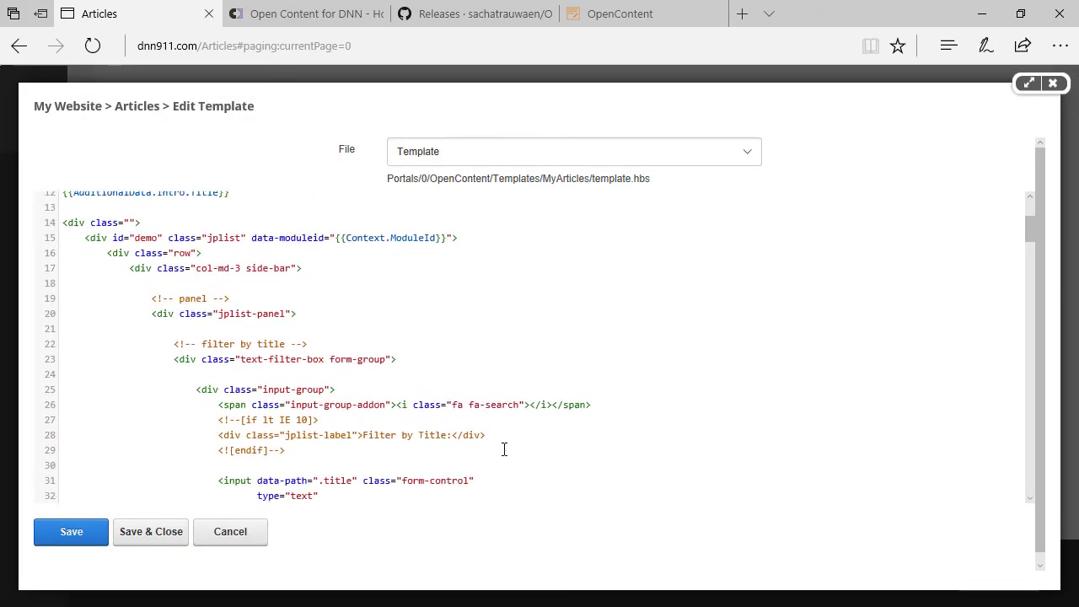
pyautogui.moveTo(504, 449); pyautogui.dragTo(260, 359)
pyautogui.click(358, 255)
pyautogui.scroll(-1, 388, 291)
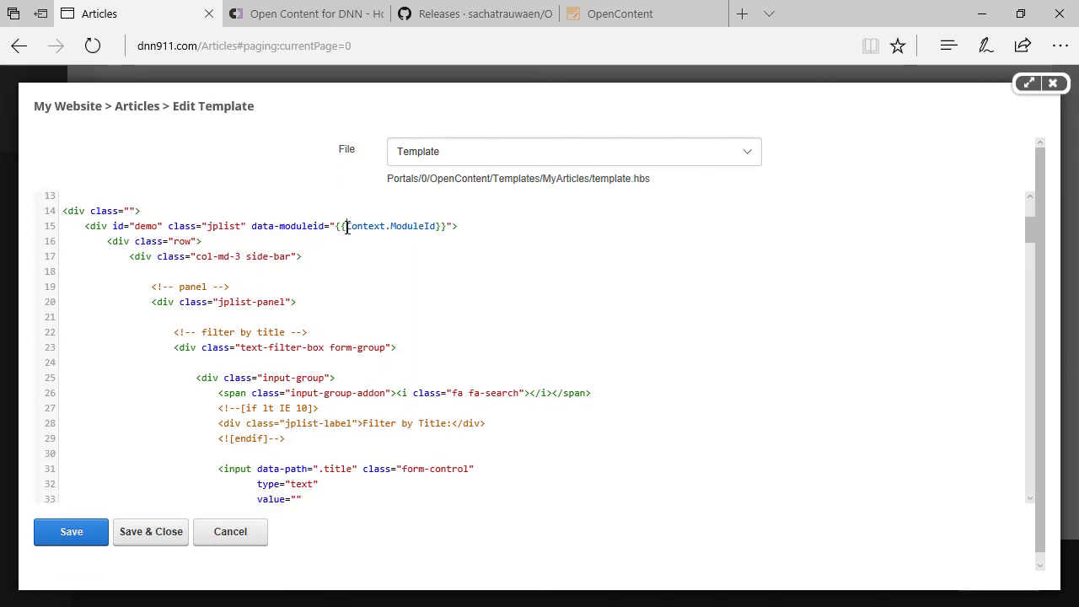
pyautogui.moveTo(346, 228); pyautogui.dragTo(338, 230)
pyautogui.click(407, 151)
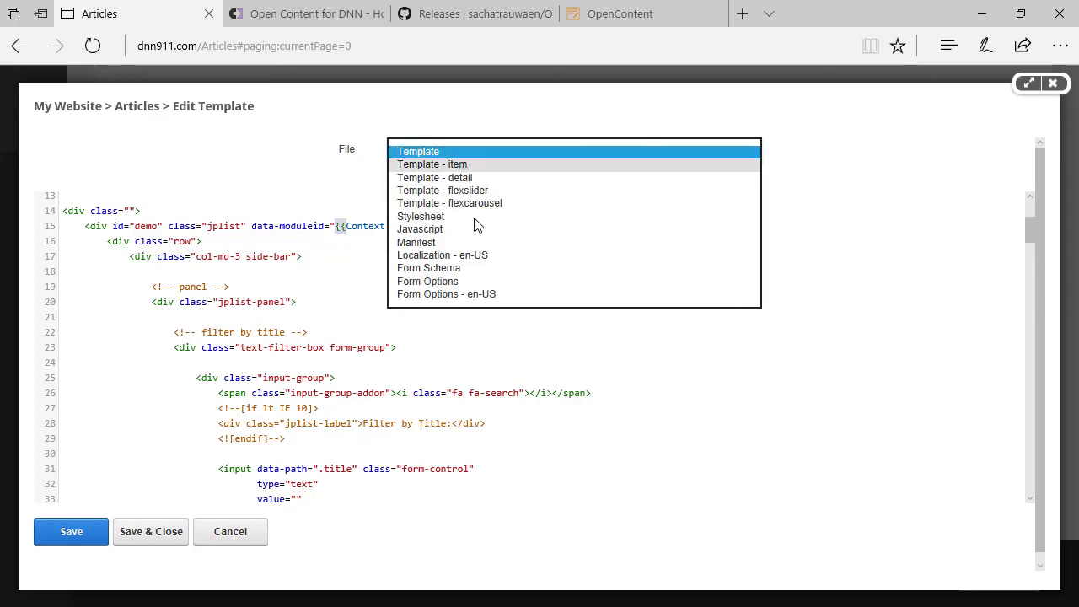
pyautogui.click(444, 366)
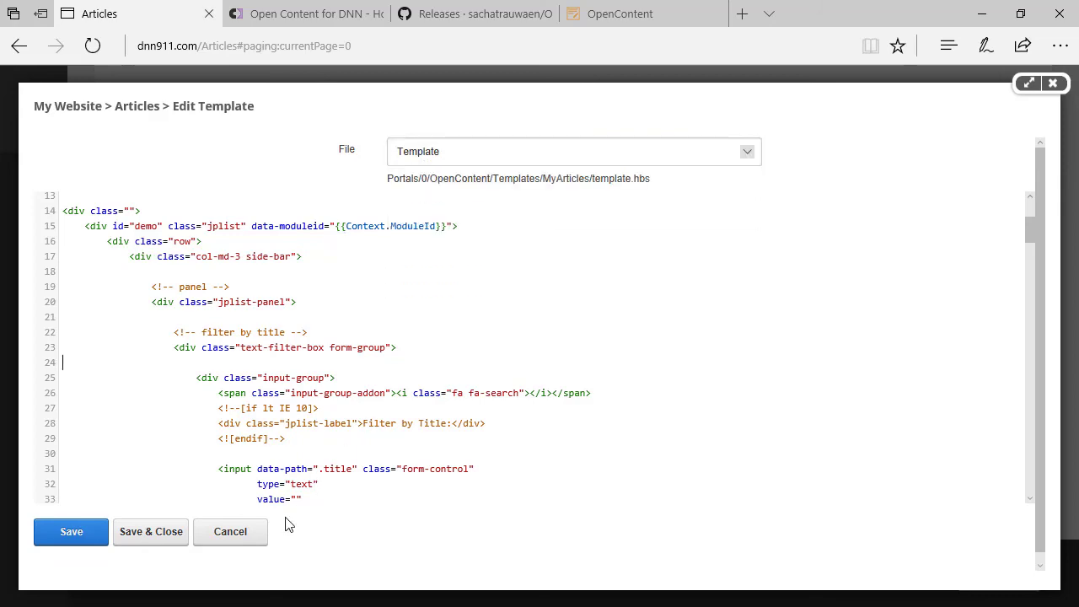
pyautogui.click(236, 538)
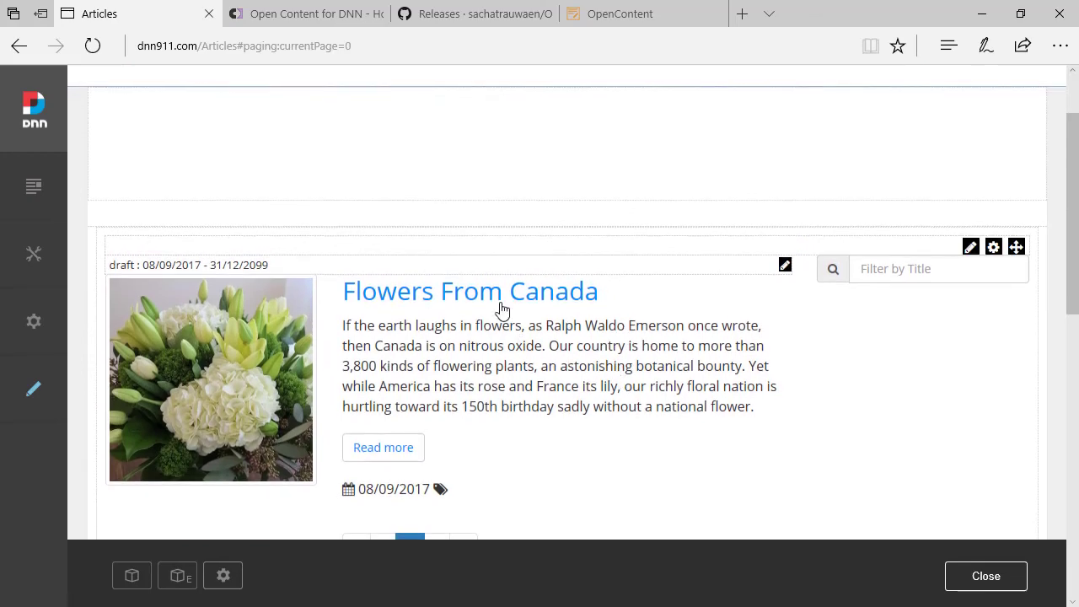
# - Open the full page of the Flowers From Canada article from the article list
pyautogui.click(489, 302)
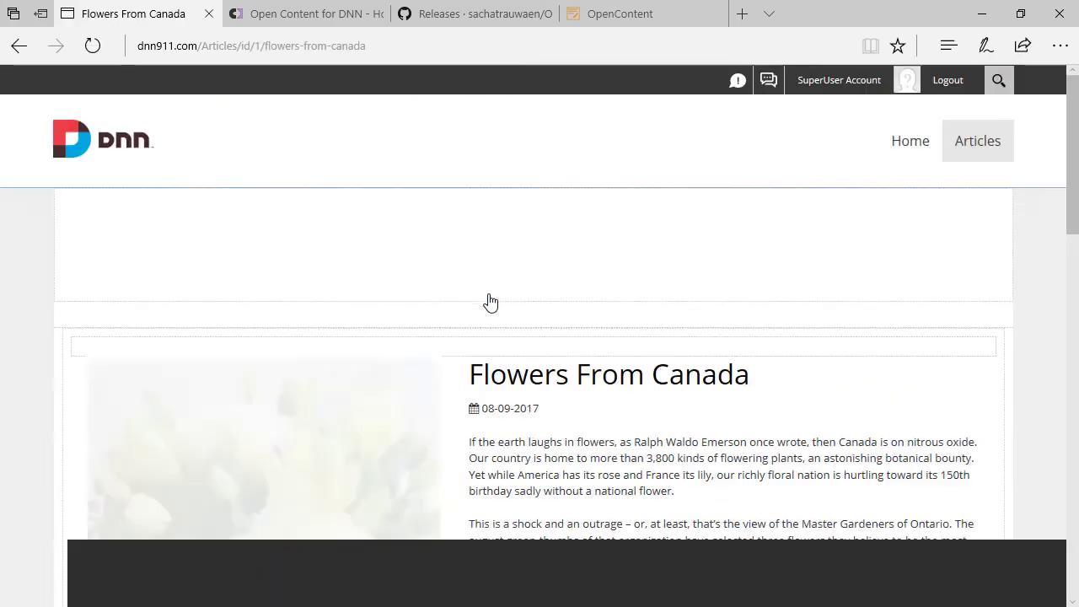